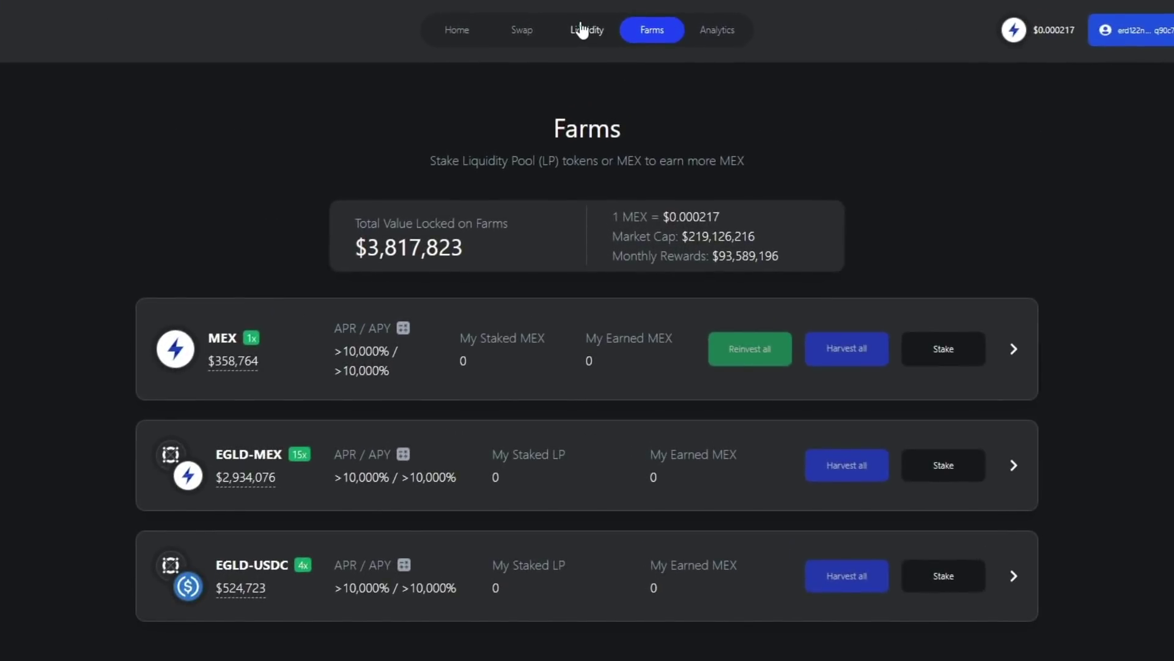
- Show Active Pools and expand EGLD-MEX to see its $435,324,326.60 liquidity and reserves
click(583, 24)
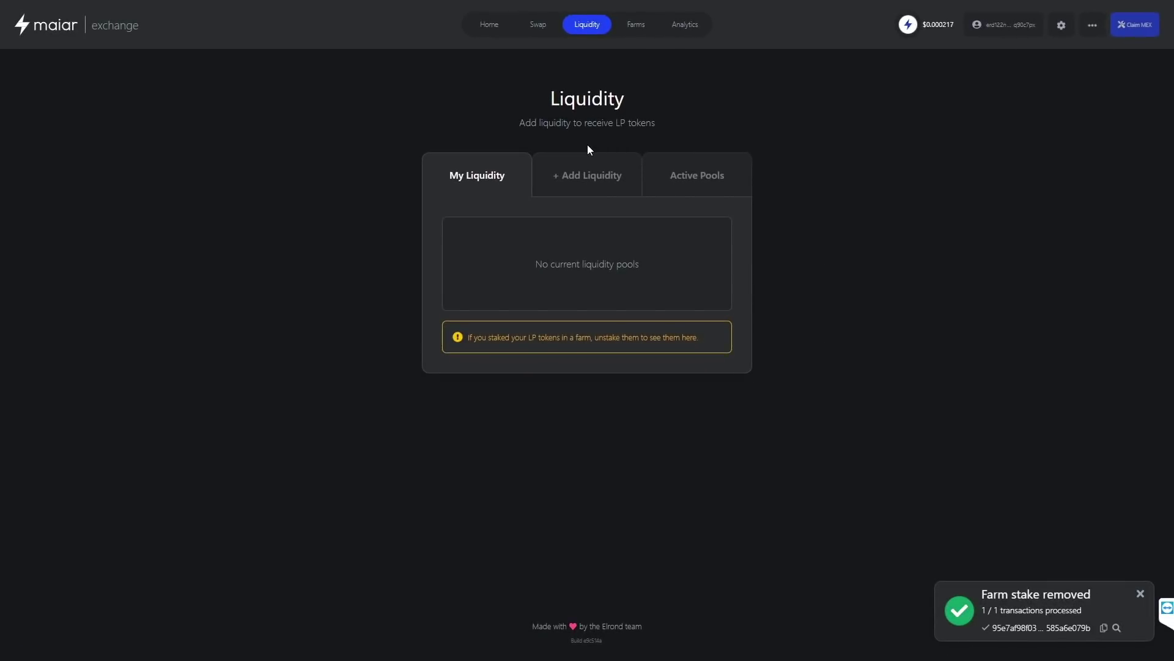
click(683, 169)
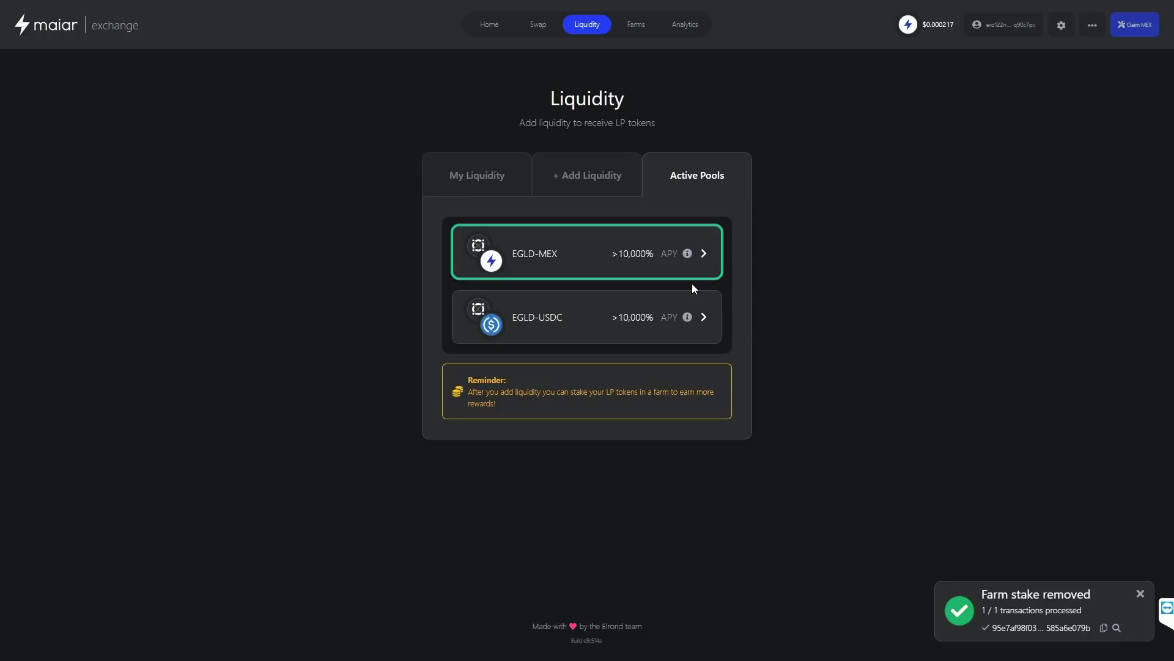
click(702, 263)
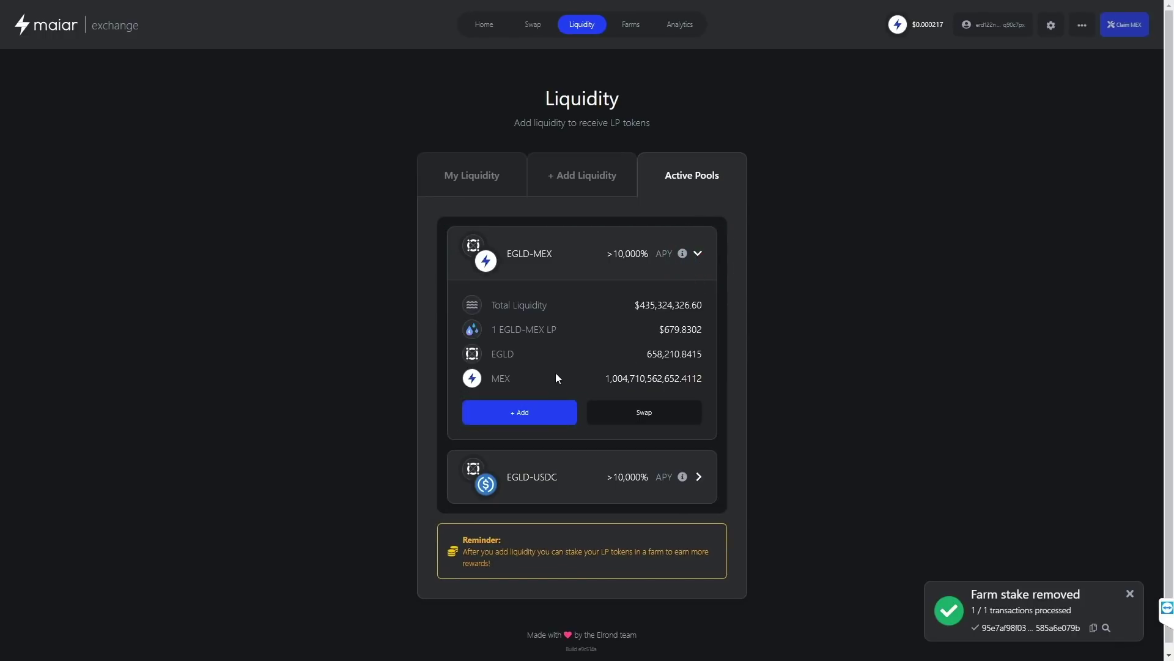
- Fill the EGLD-MEX add-liquidity form with 0.9871 EGLD and the maximum 1506742.2439 MEX
click(551, 416)
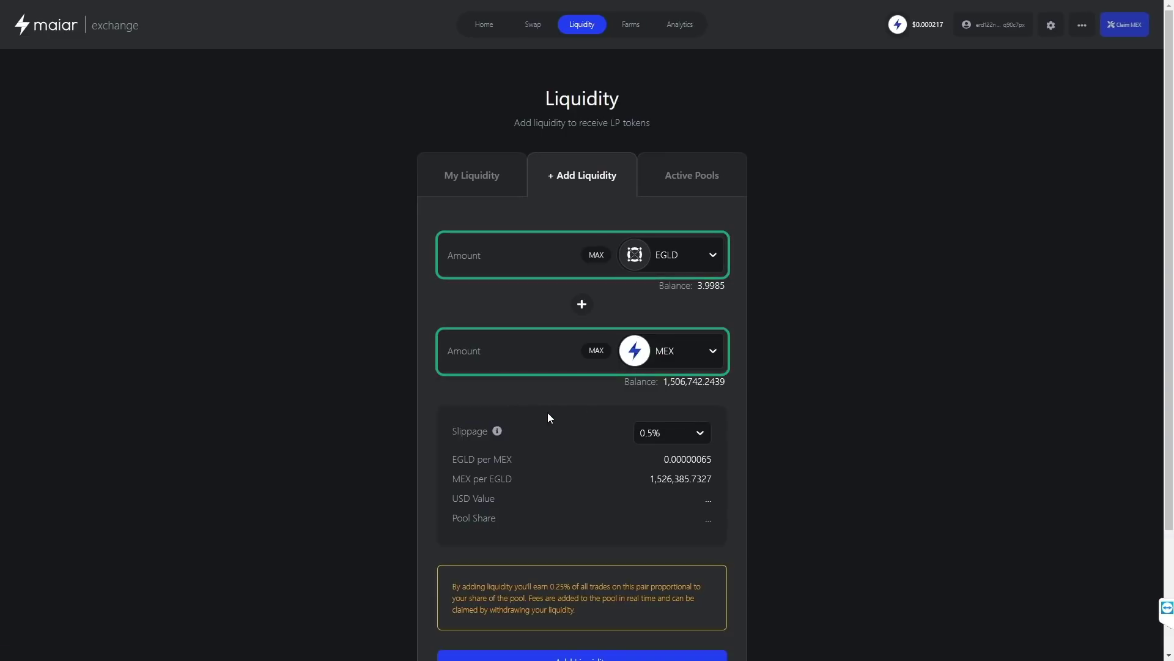
click(683, 353)
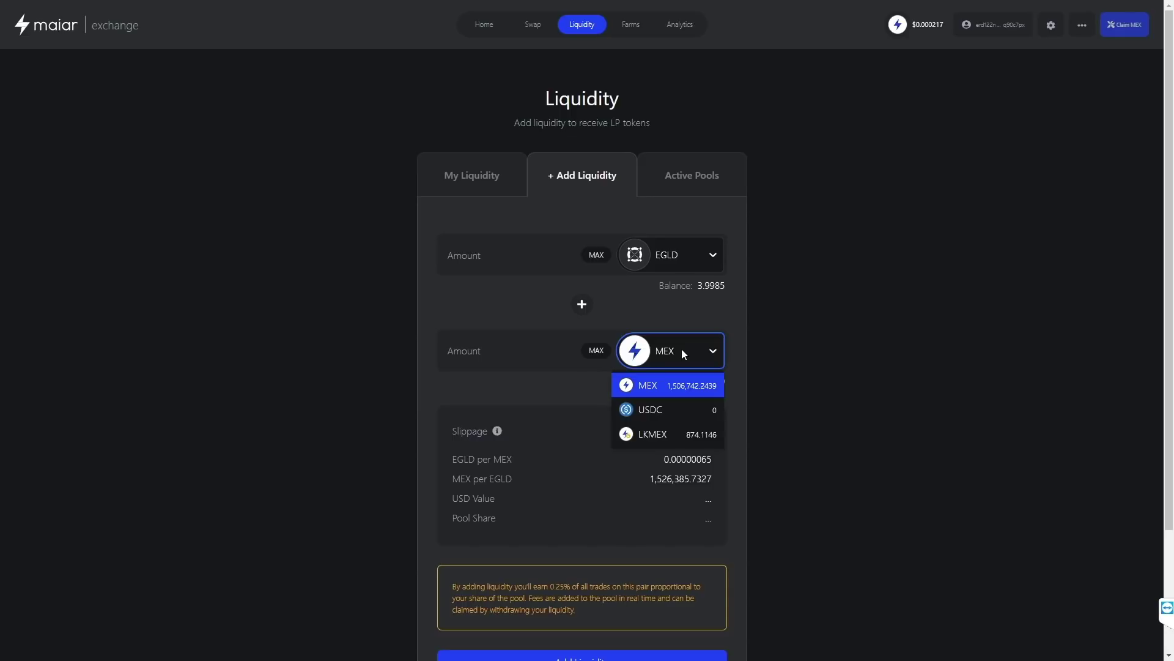
click(682, 349)
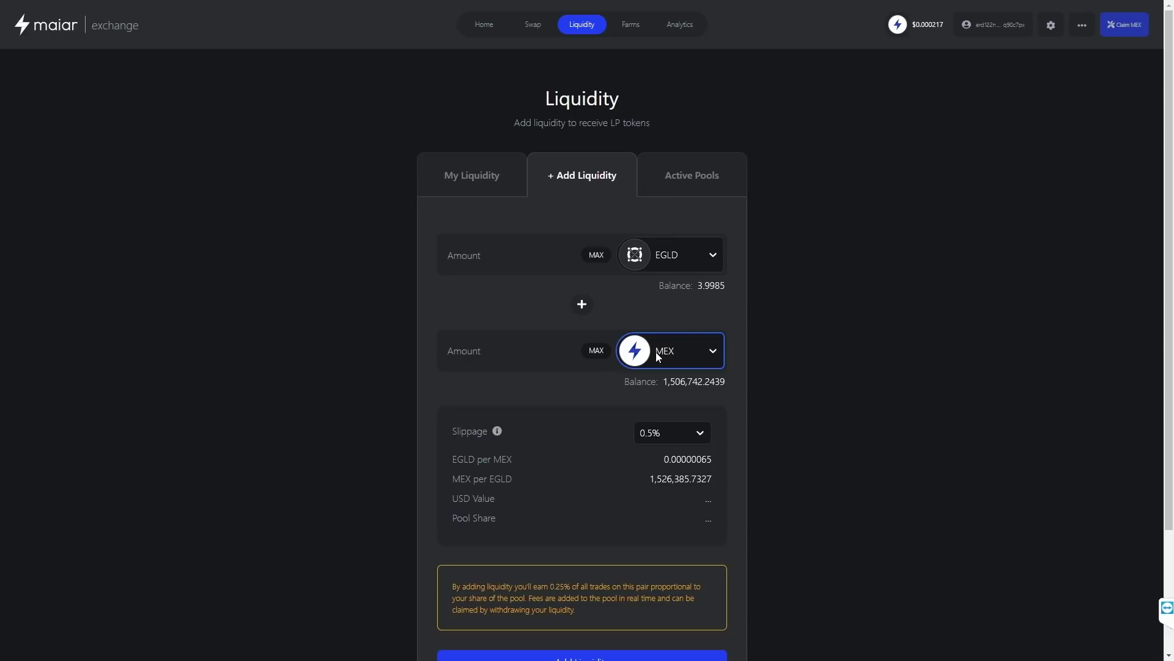
click(584, 349)
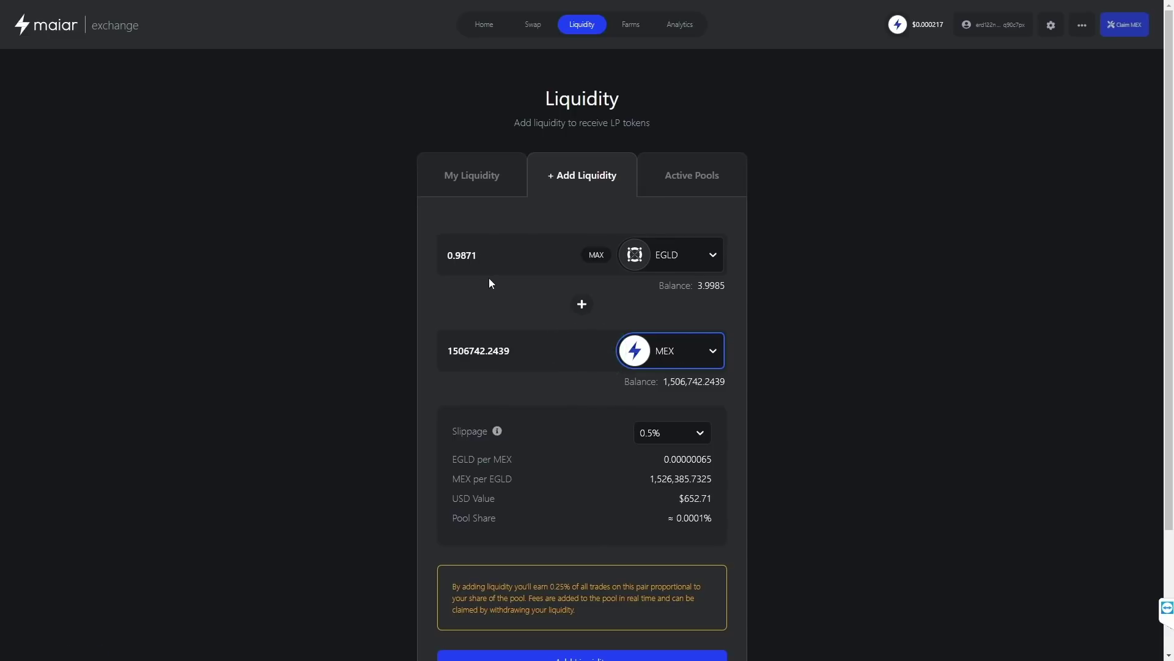
click(515, 284)
scroll(569, 375, down, 2)
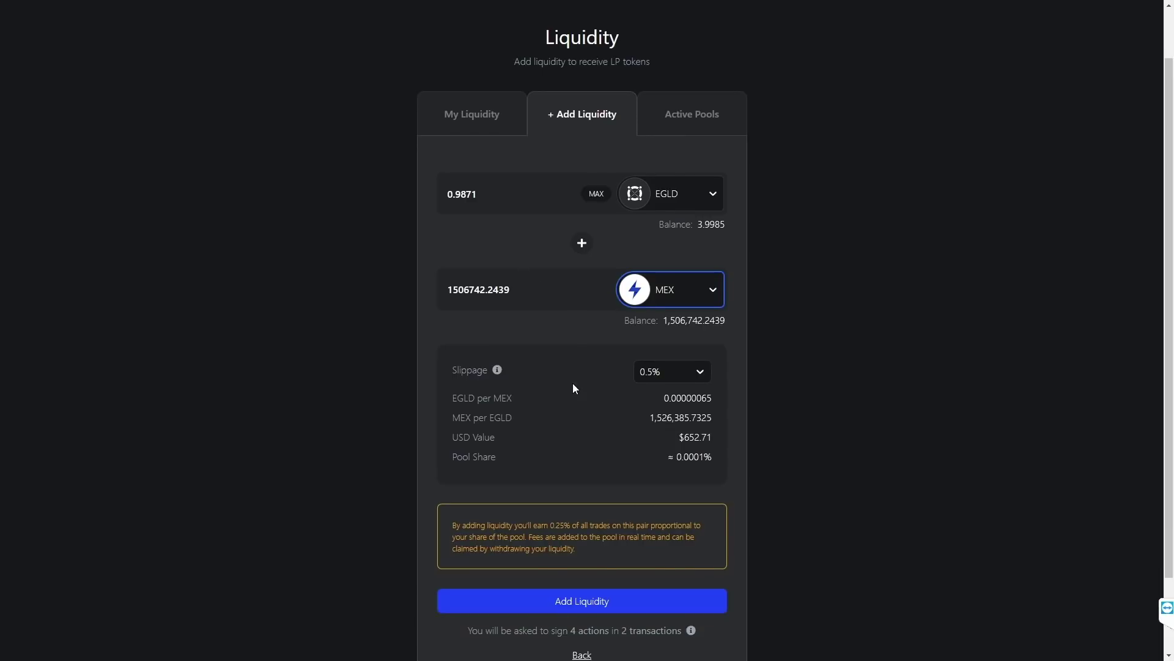
- Submit the deposit and expand the new 0.9603 EGLD-MEX LP position under My Liquidity
click(598, 540)
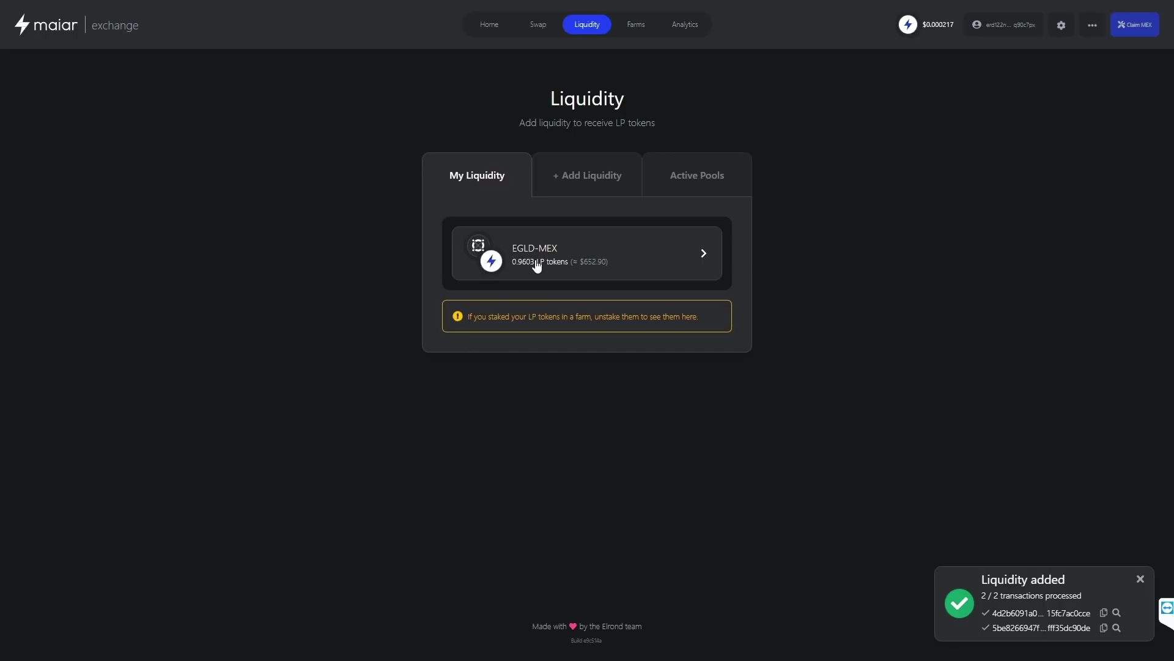
click(618, 269)
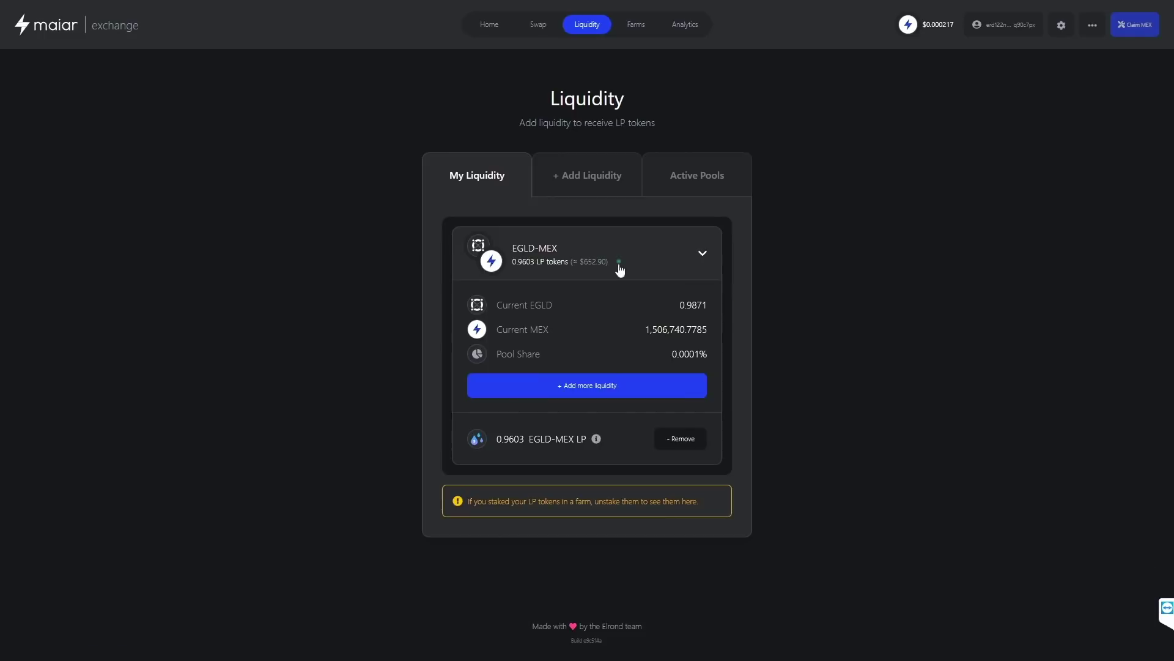
click(672, 441)
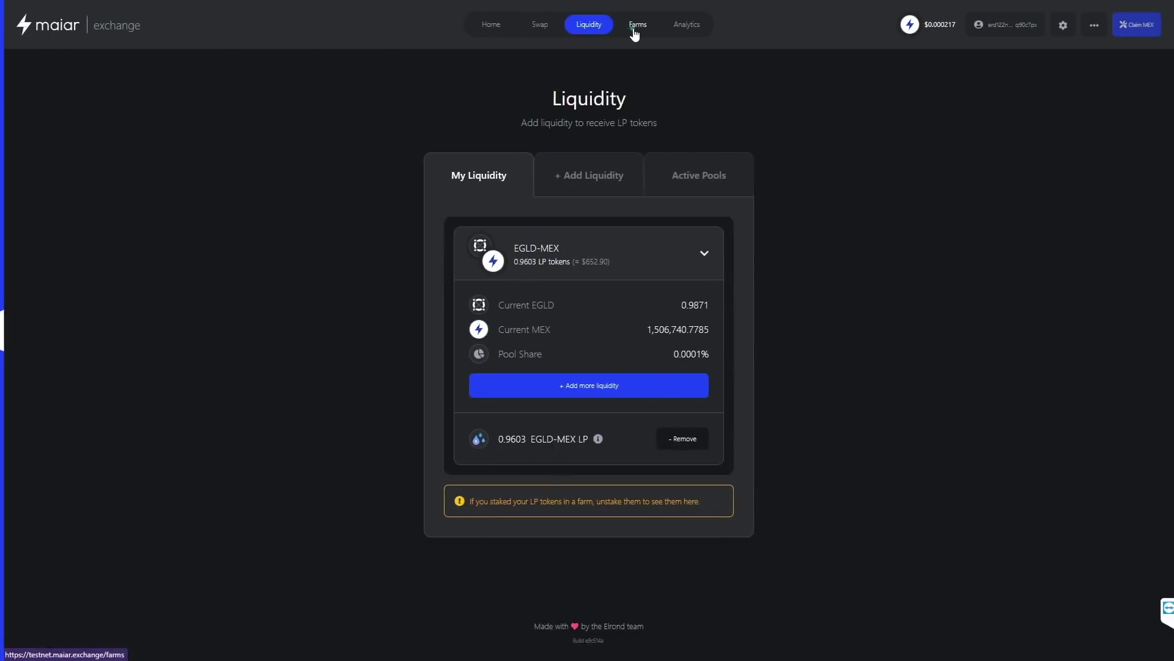
- Stake the maximum 0.9603 EGLDMEX LP in the EGLD-MEX farm with Lock rewards enabled
click(636, 25)
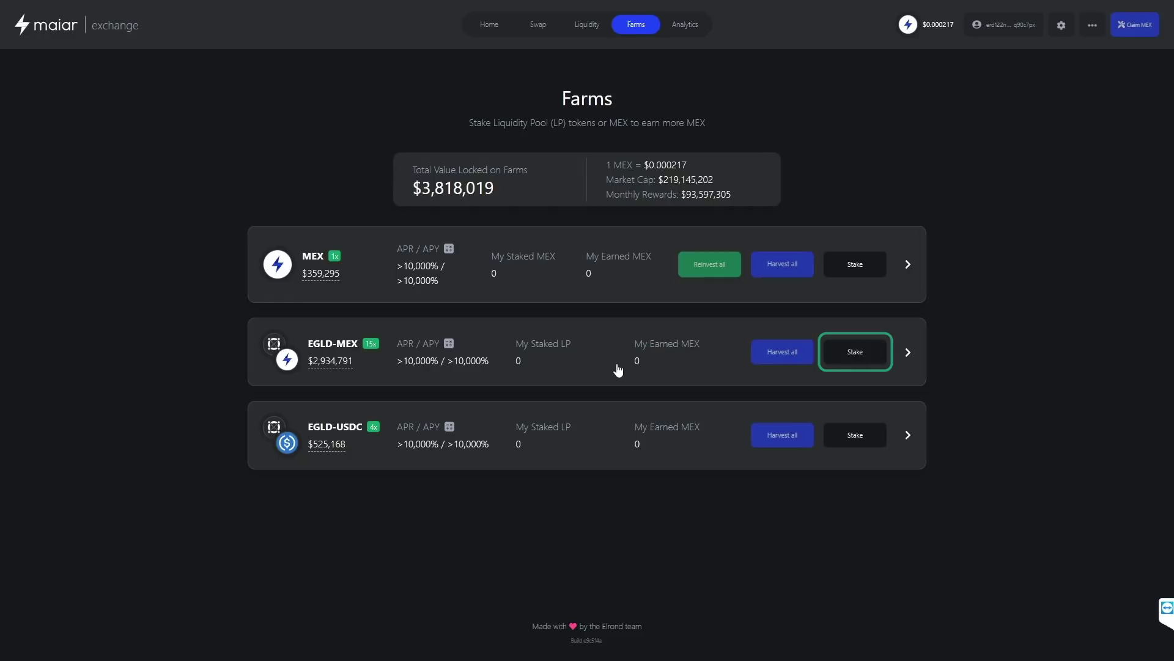
click(859, 352)
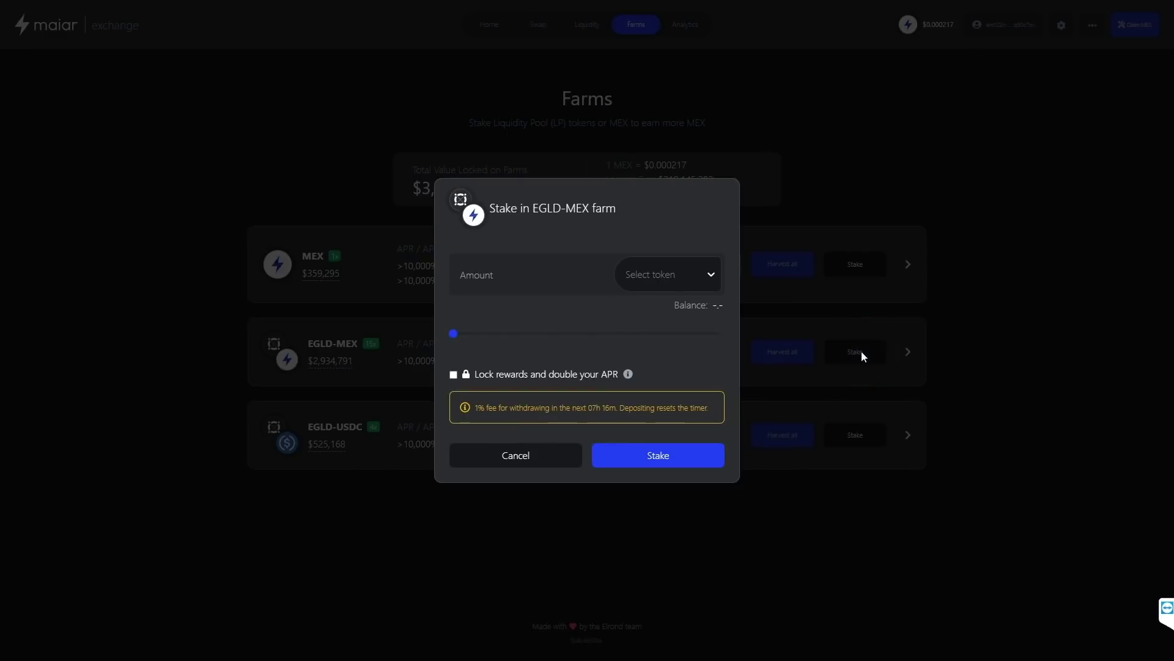
click(684, 281)
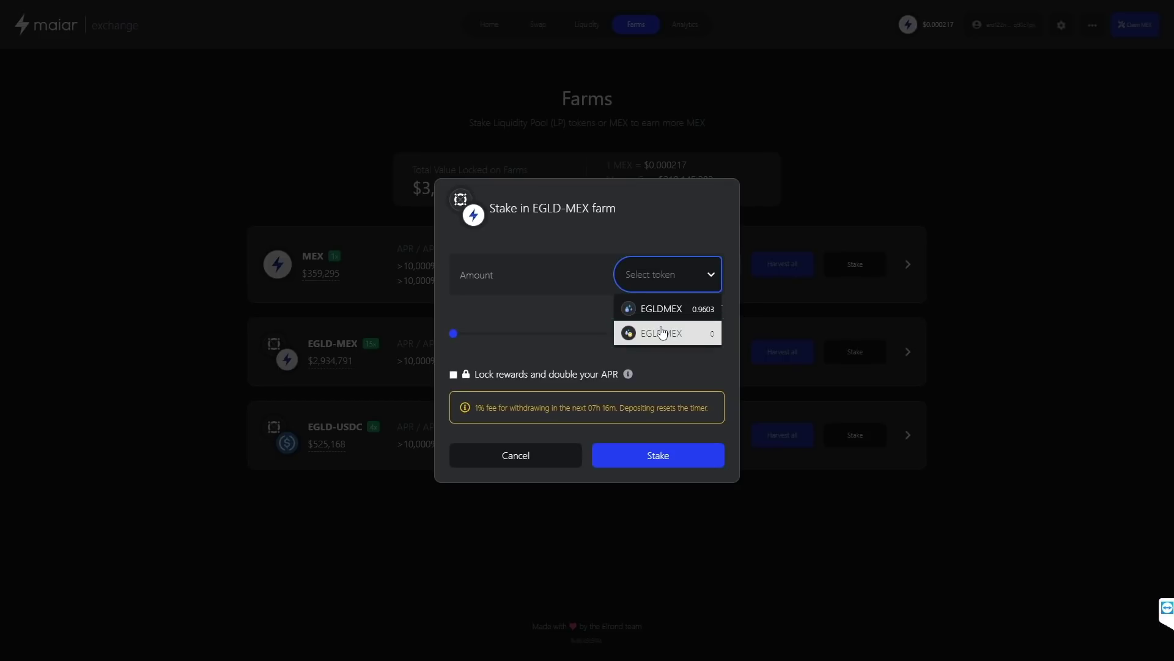
click(664, 310)
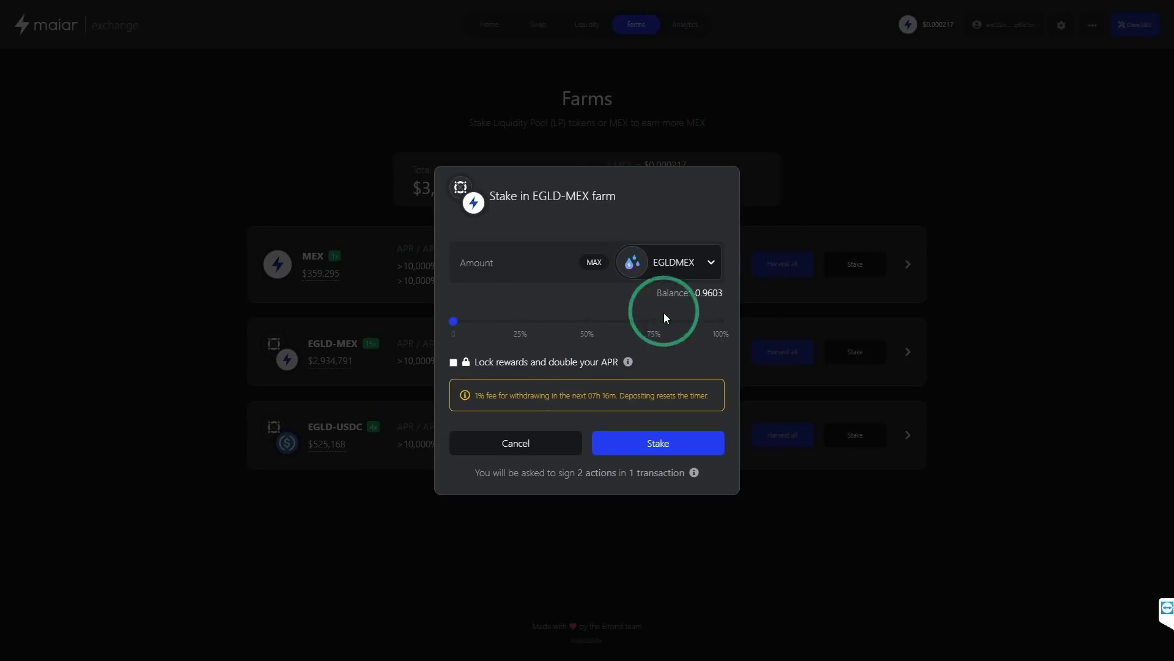
click(595, 264)
click(454, 363)
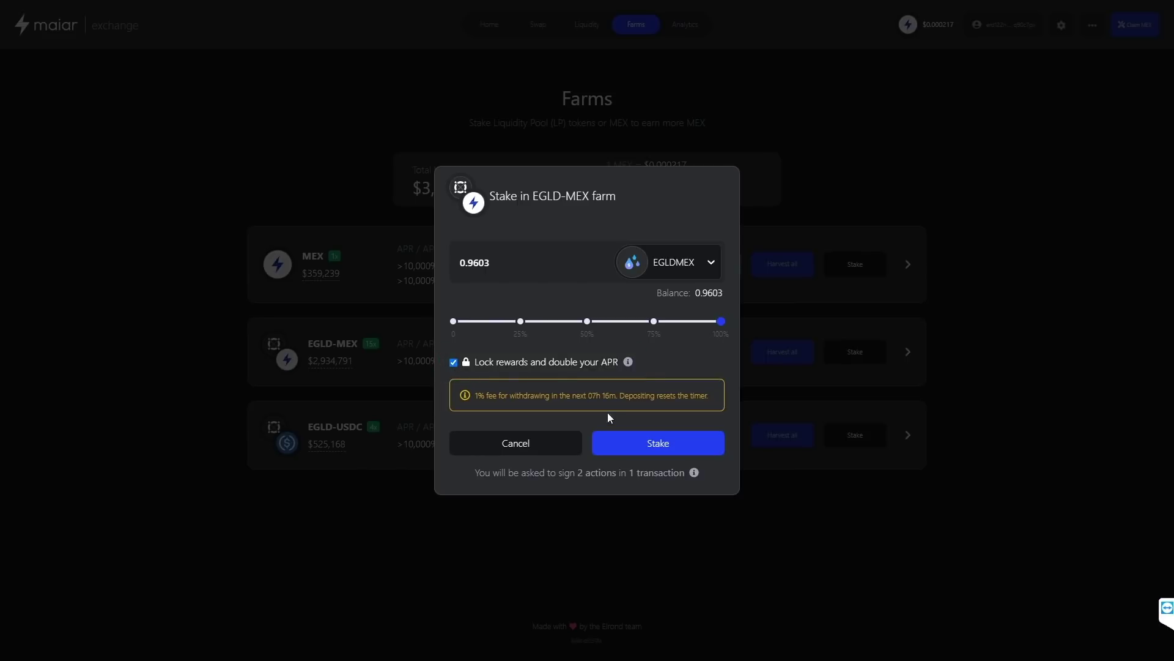
click(649, 442)
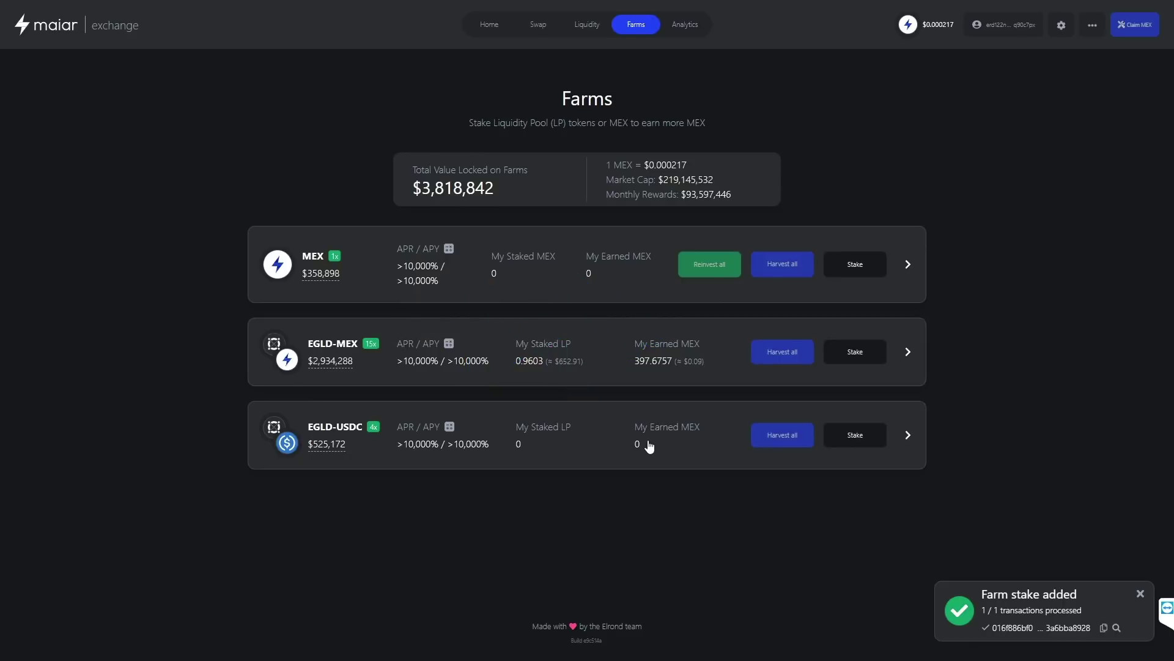
- Expand the EGLD-MEX farm row to view 0.9603 LP staked and 397.6757 MEX earned
click(675, 369)
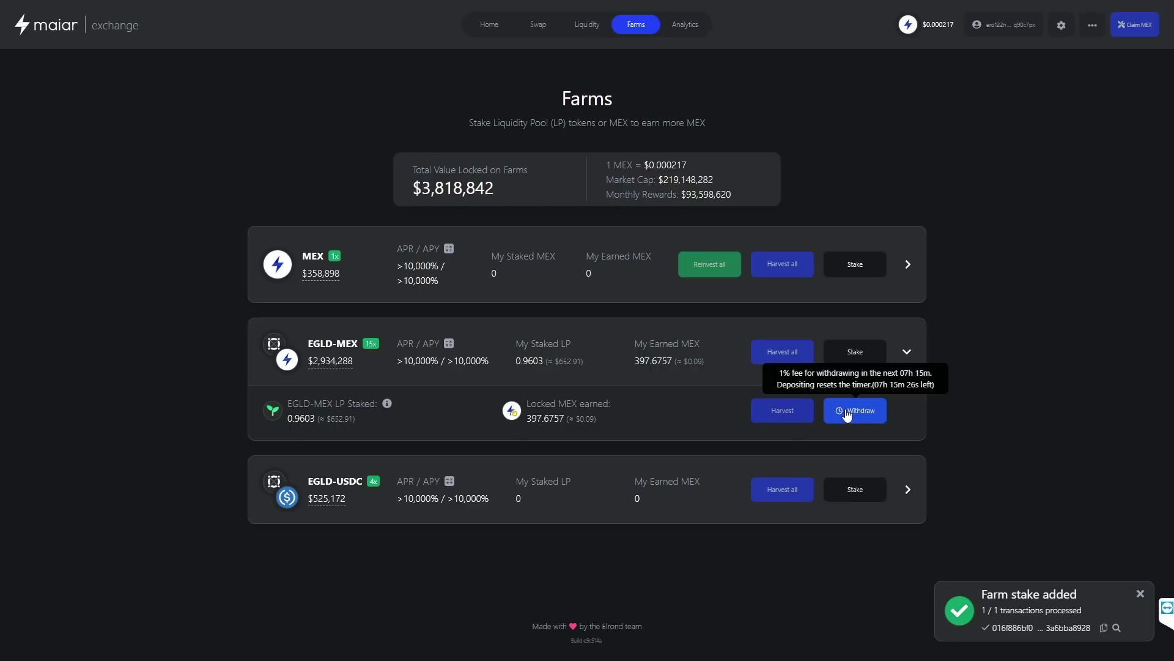
click(585, 32)
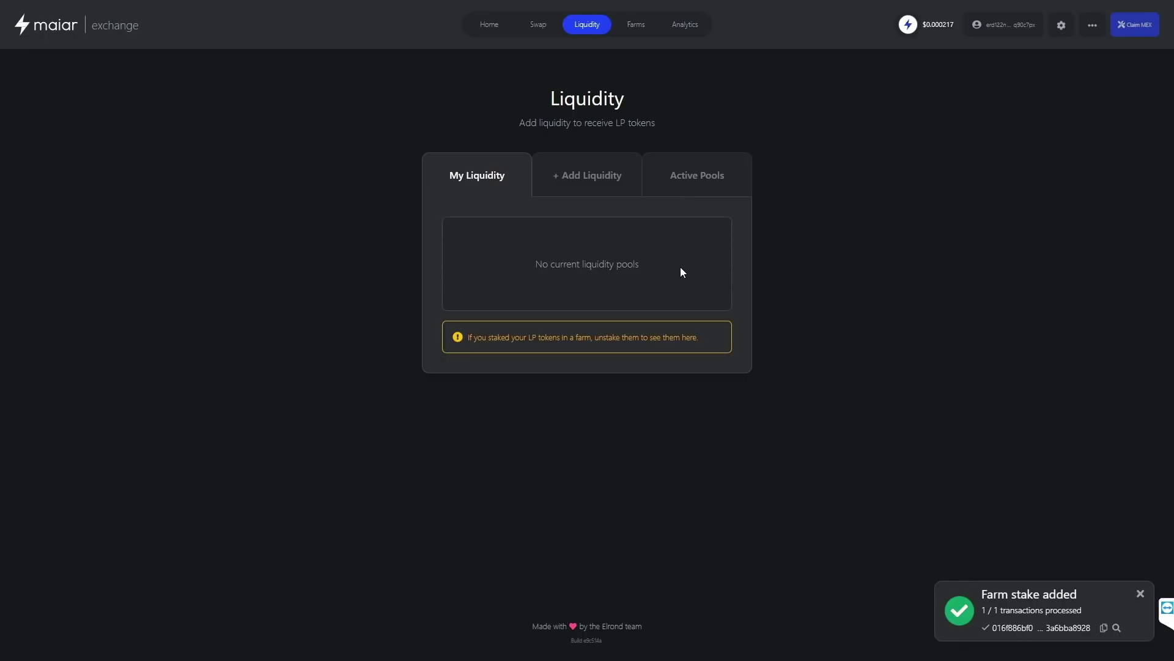
click(634, 28)
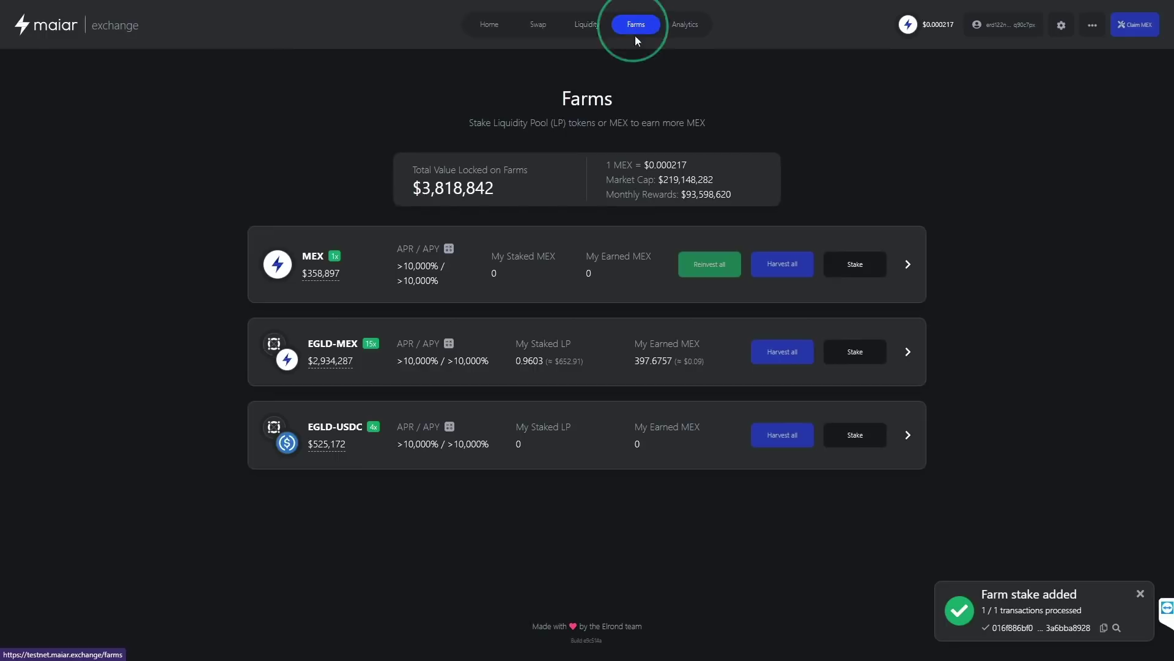
- Withdraw the maximum staked 0.9603 LP from the EGLD-MEX farm and submit for signing
click(694, 352)
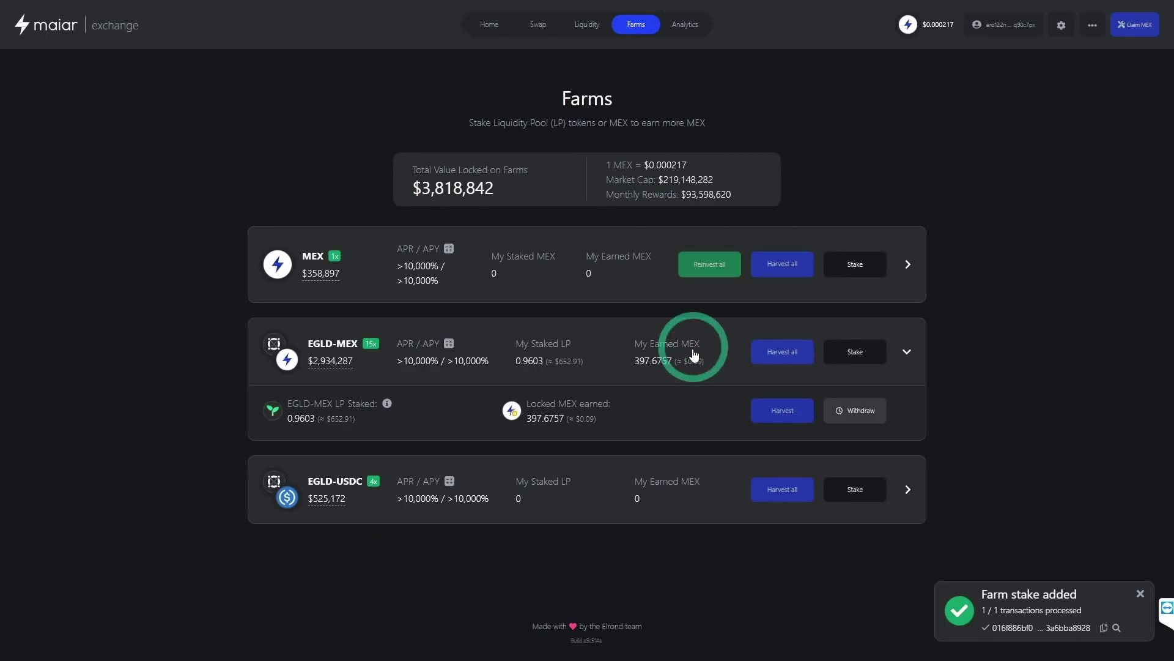
click(855, 412)
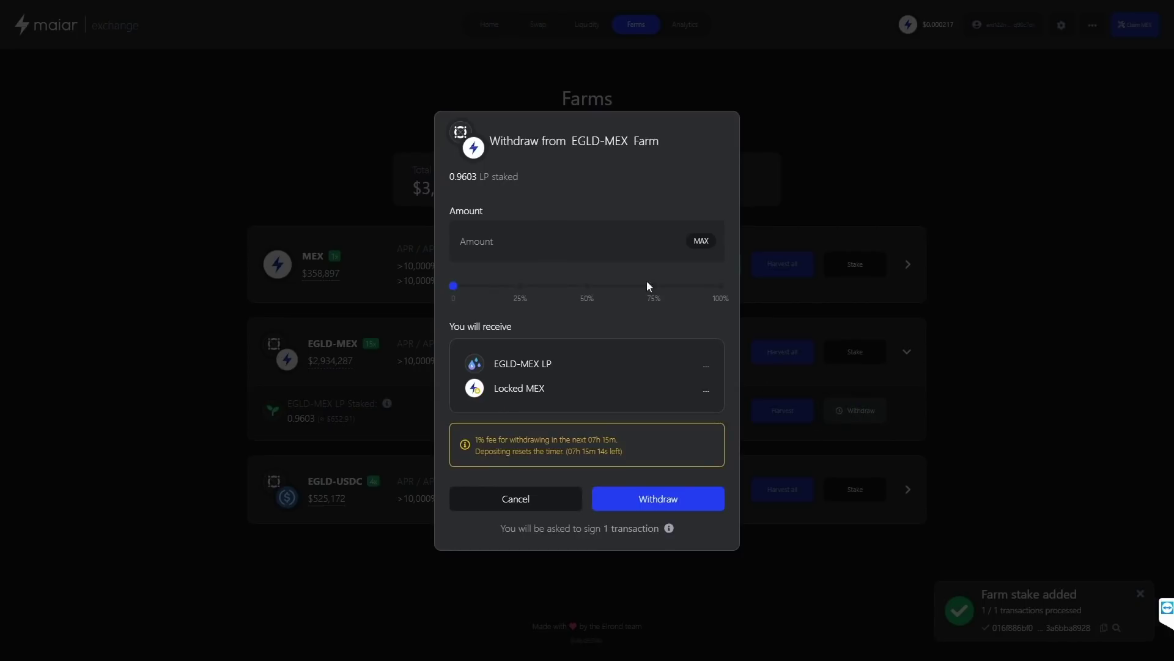
click(700, 241)
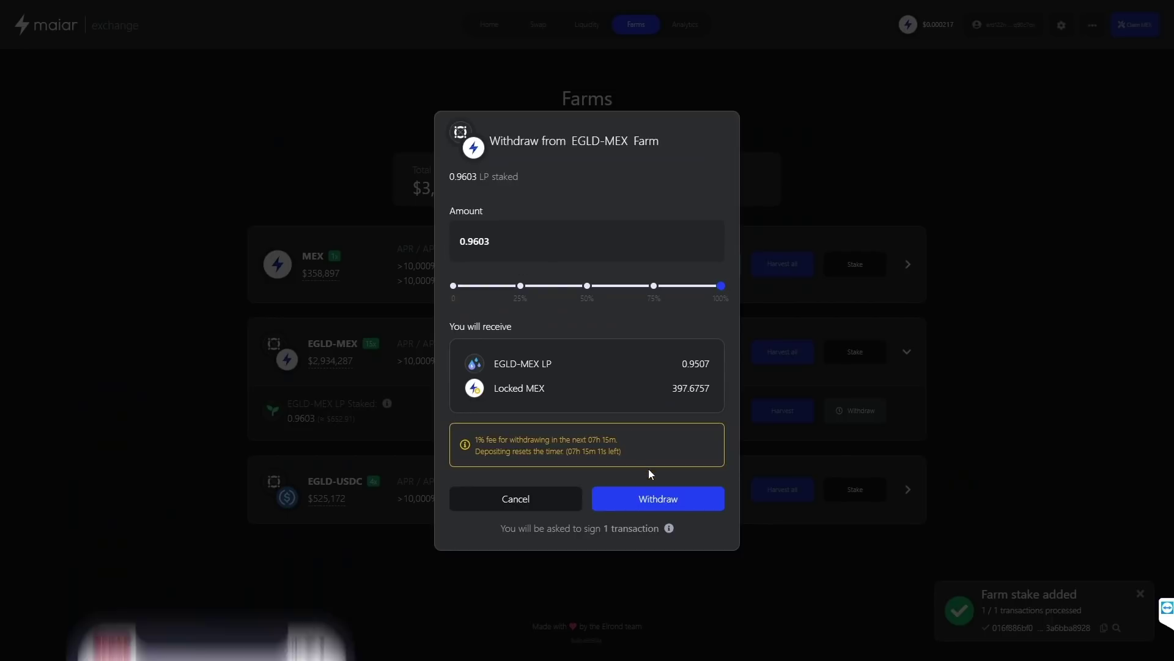
click(651, 498)
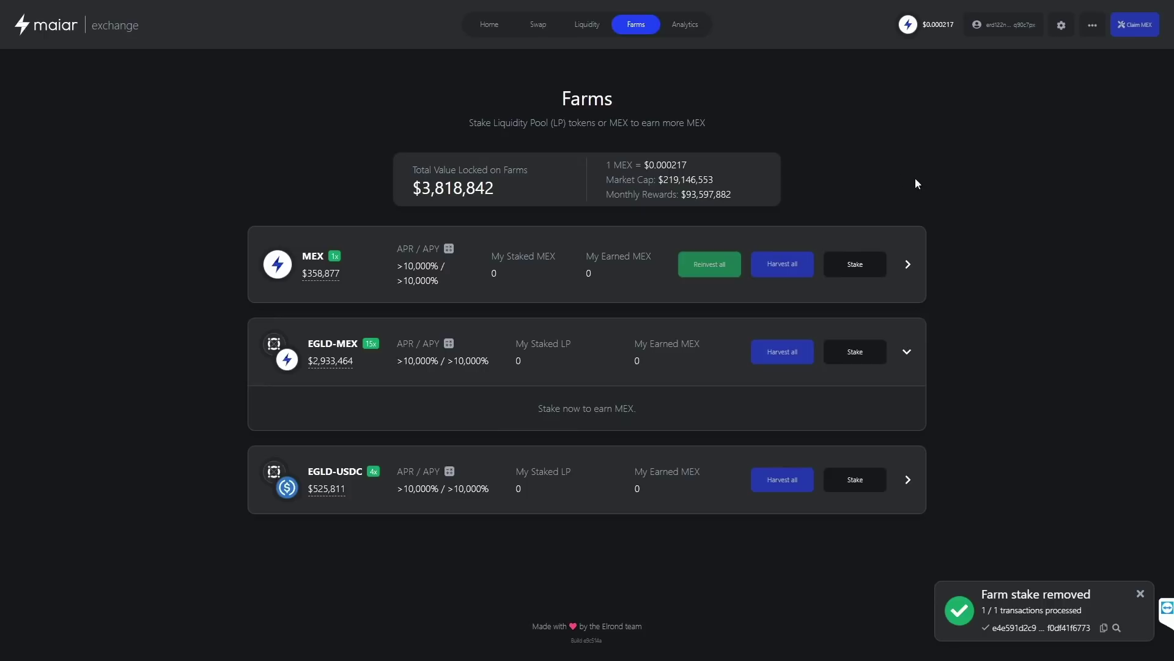
- Submit removal of the maximum 0.9507 EGLD-MEX LP for 0.9772 EGLD and 1,491,658.2152 MEX
click(584, 27)
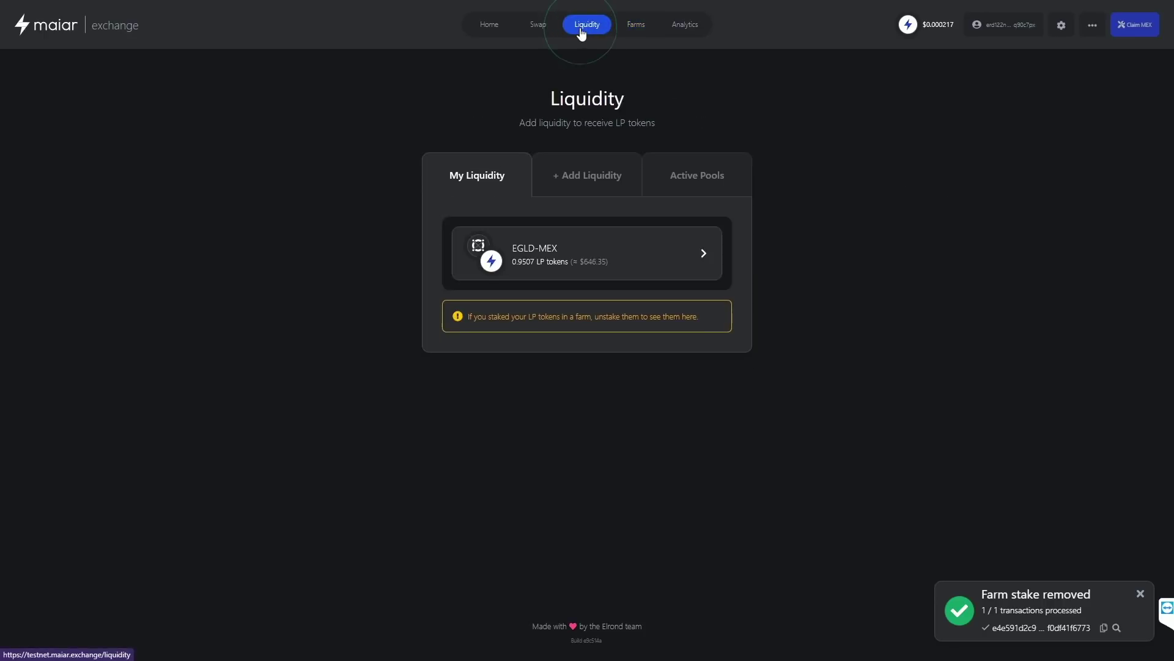
click(536, 258)
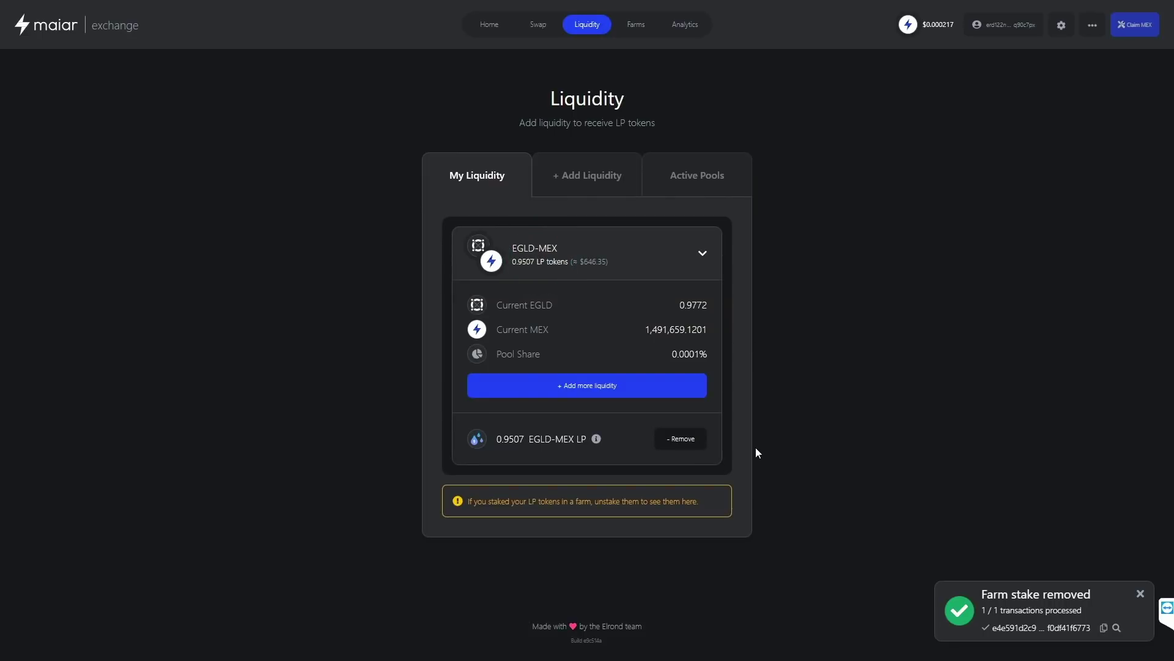
click(677, 443)
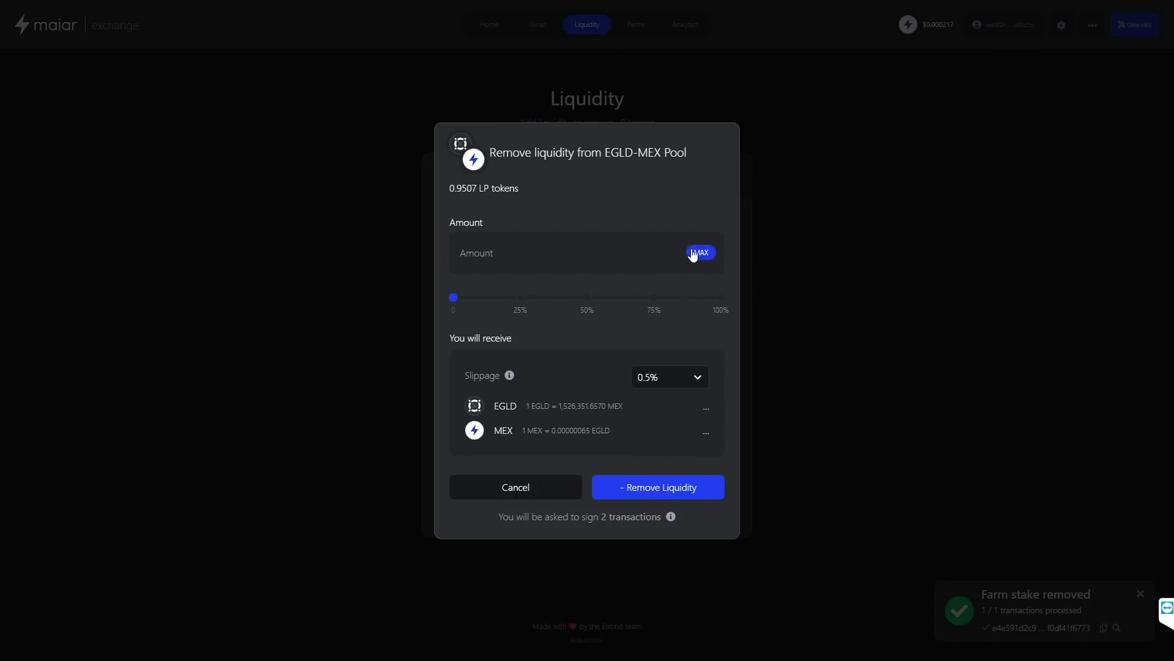
click(693, 253)
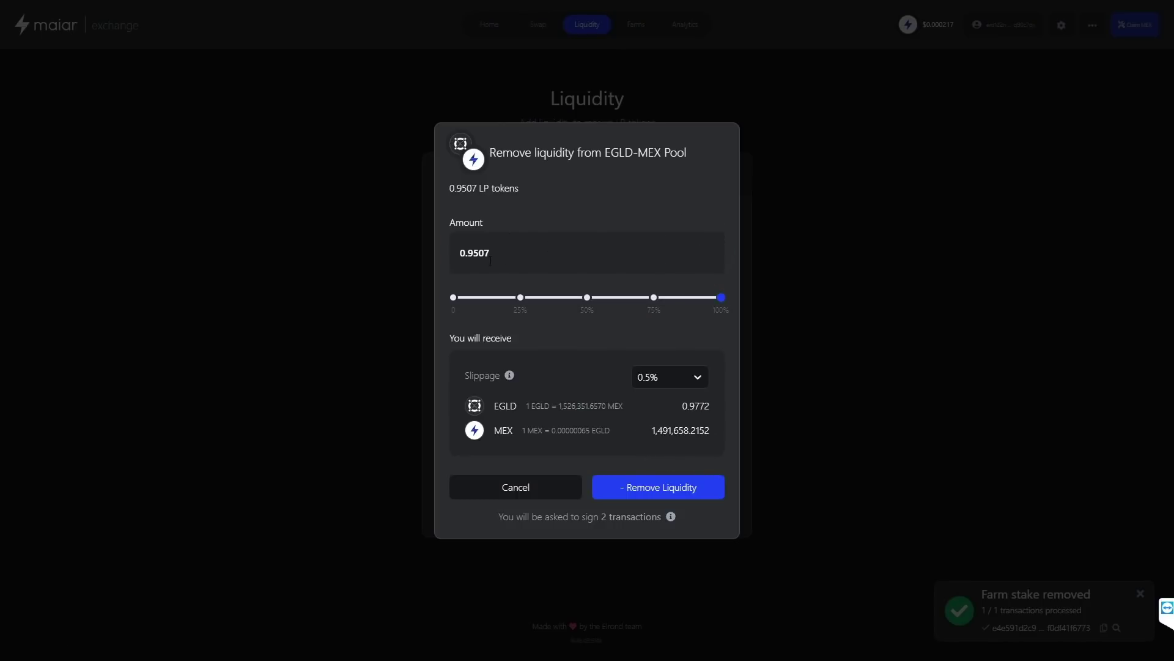
click(646, 484)
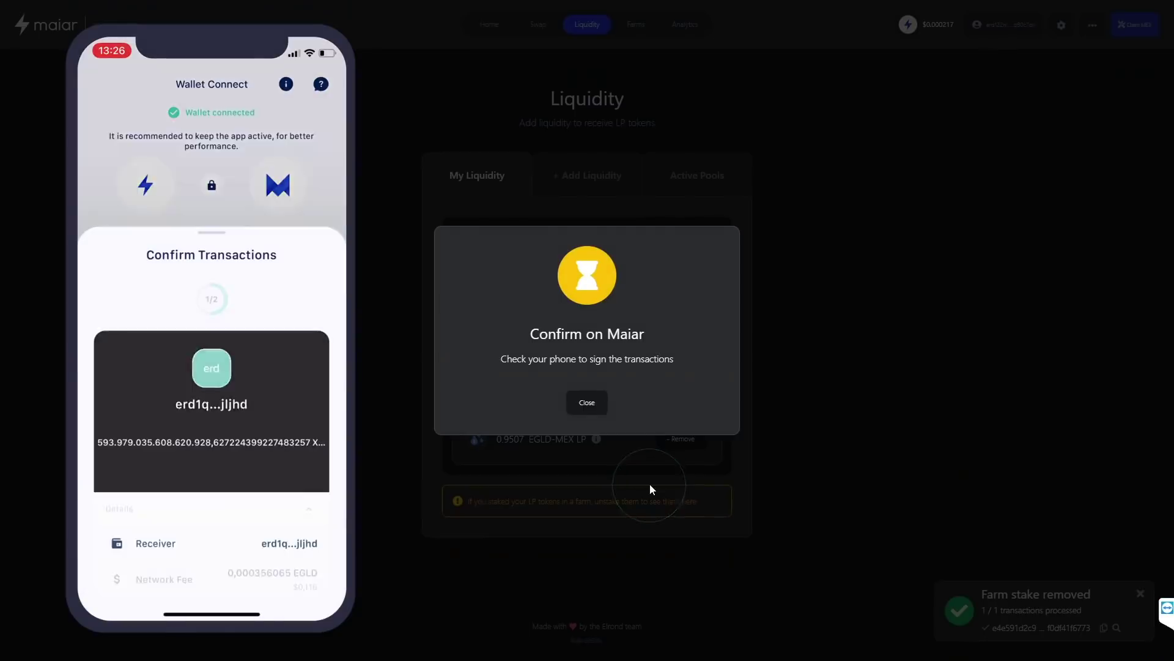